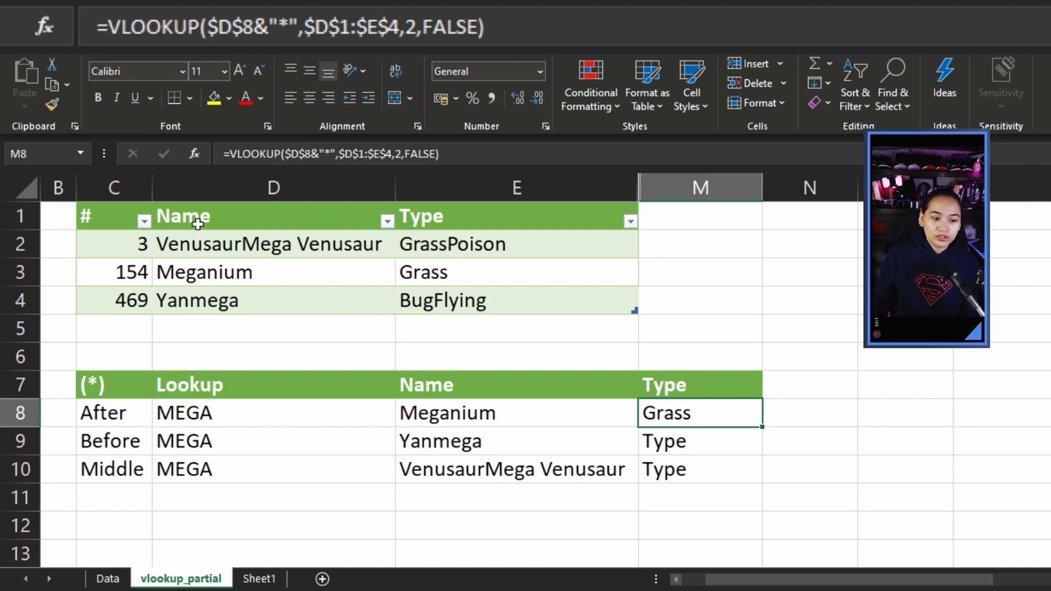
# Step: Review the Name and Type entries in the source table alongside the lookup value in D8
pyautogui.moveTo(204, 241); pyautogui.dragTo(267, 301)
pyautogui.click(238, 409)
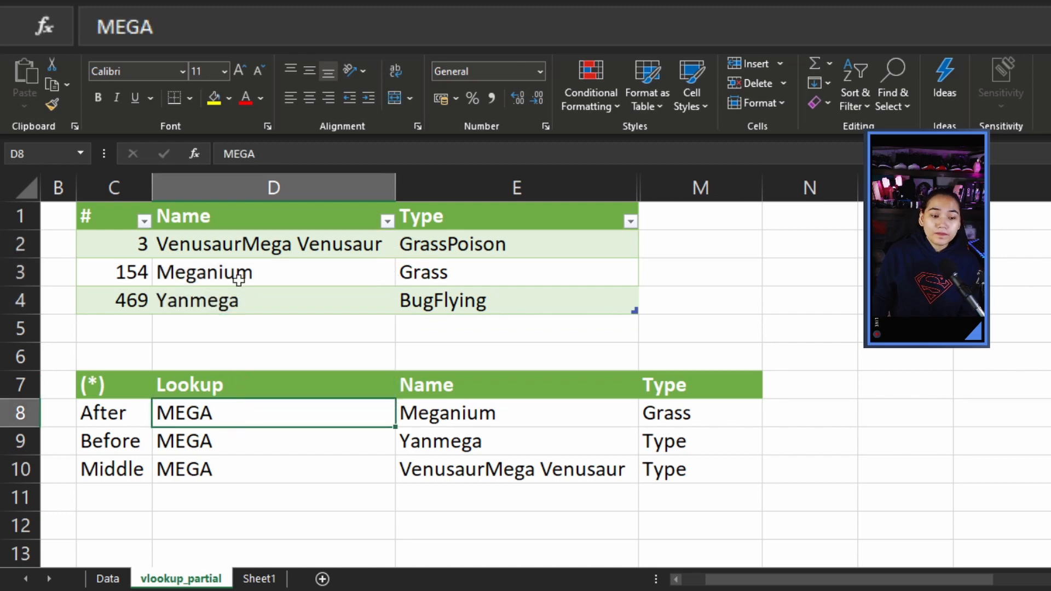
pyautogui.click(232, 246)
pyautogui.moveTo(232, 247); pyautogui.dragTo(435, 298)
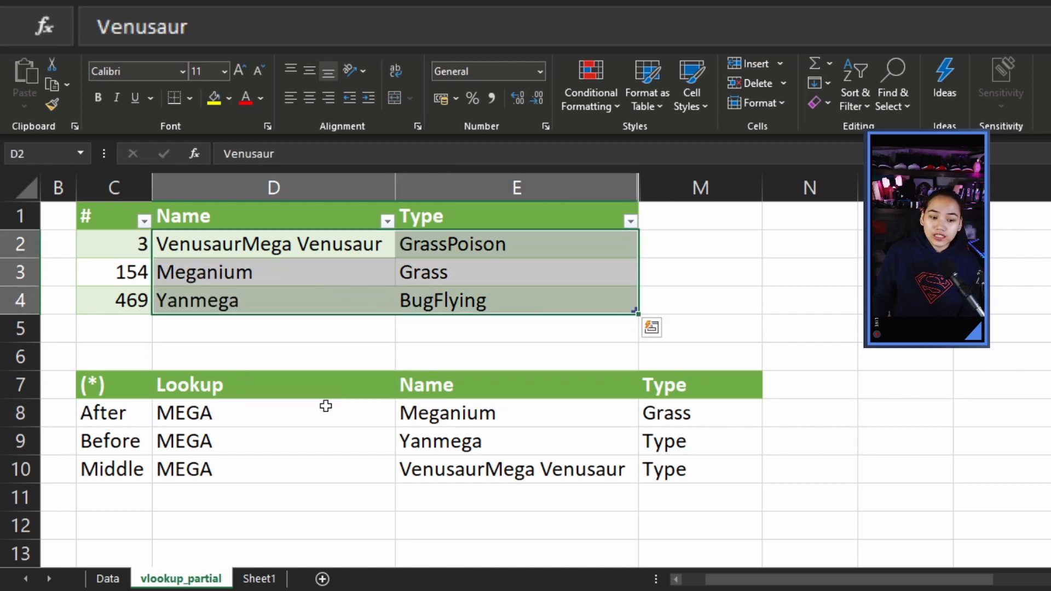
# Step: Start a VLOOKUP formula in D6 with "Meganium" as the lookup value
pyautogui.click(339, 360)
pyautogui.write('=')
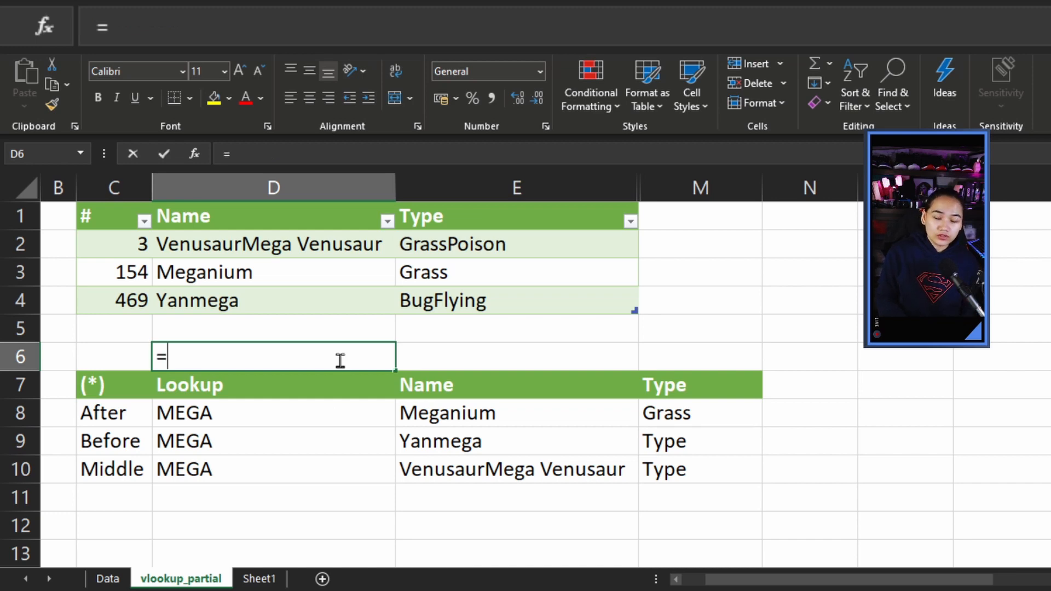
pyautogui.write('VLOOK')
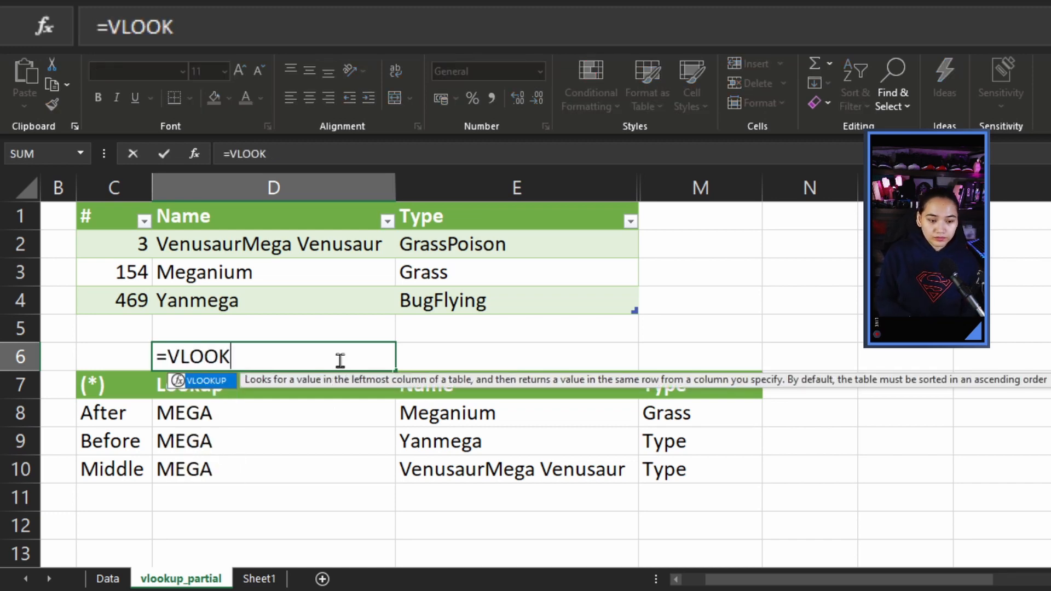
pyautogui.write('UP(')
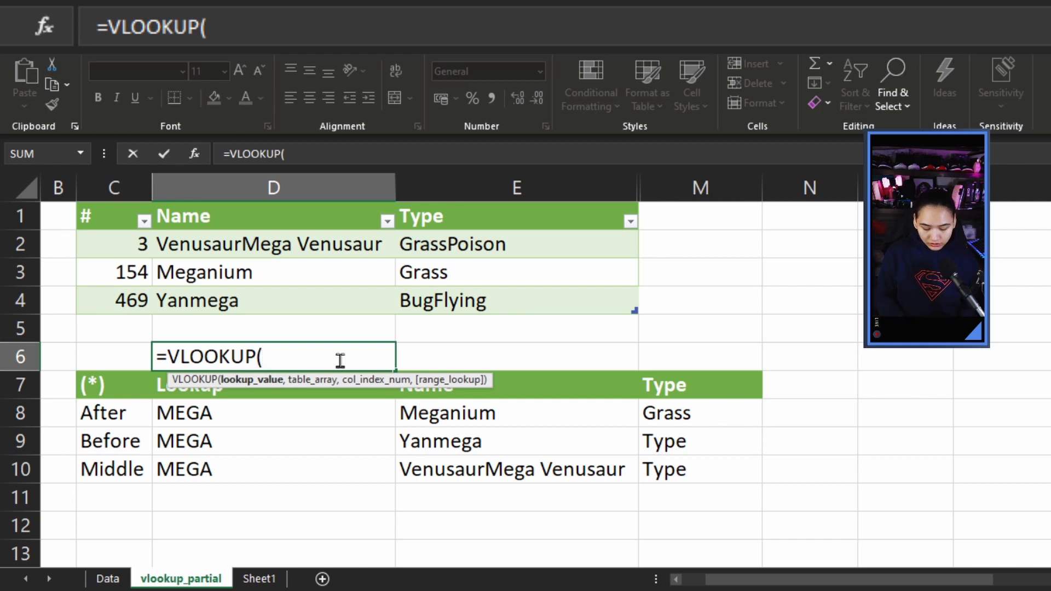
pyautogui.write('"M')
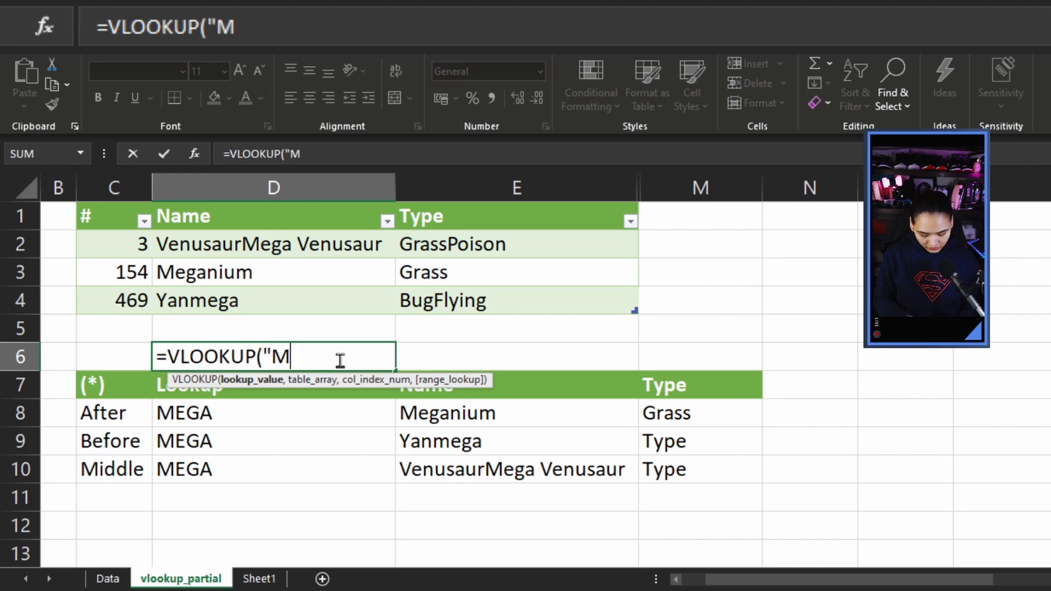
pyautogui.write('eganium":')
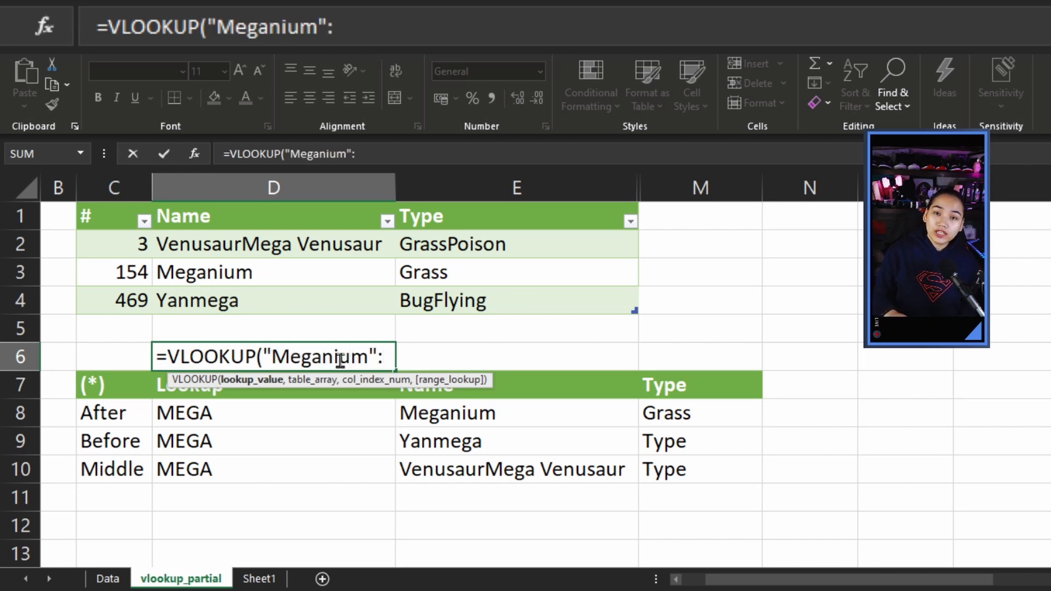
pyautogui.press('BackSpace')
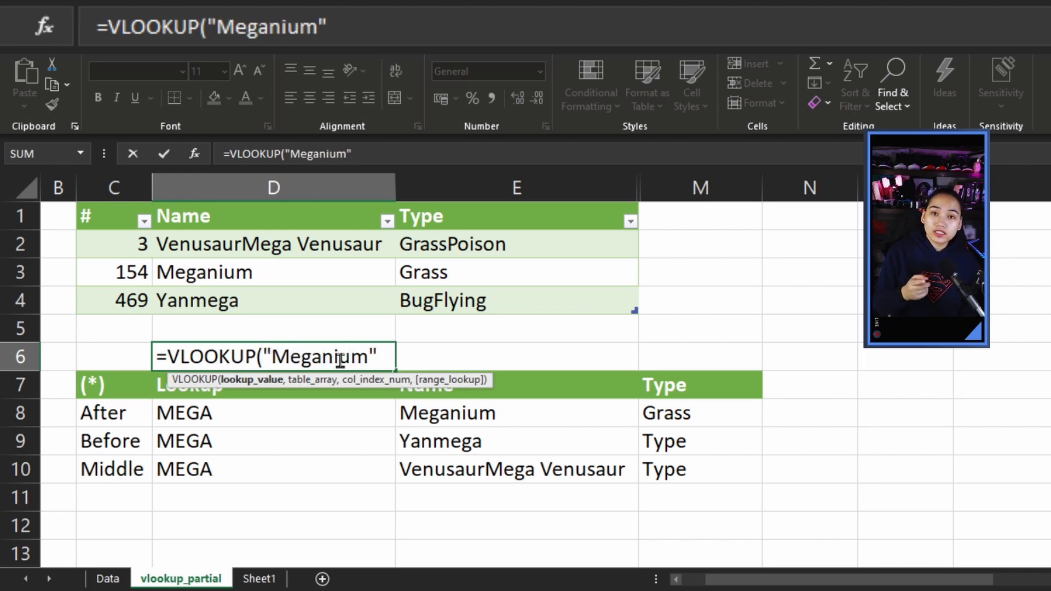
pyautogui.write(',')
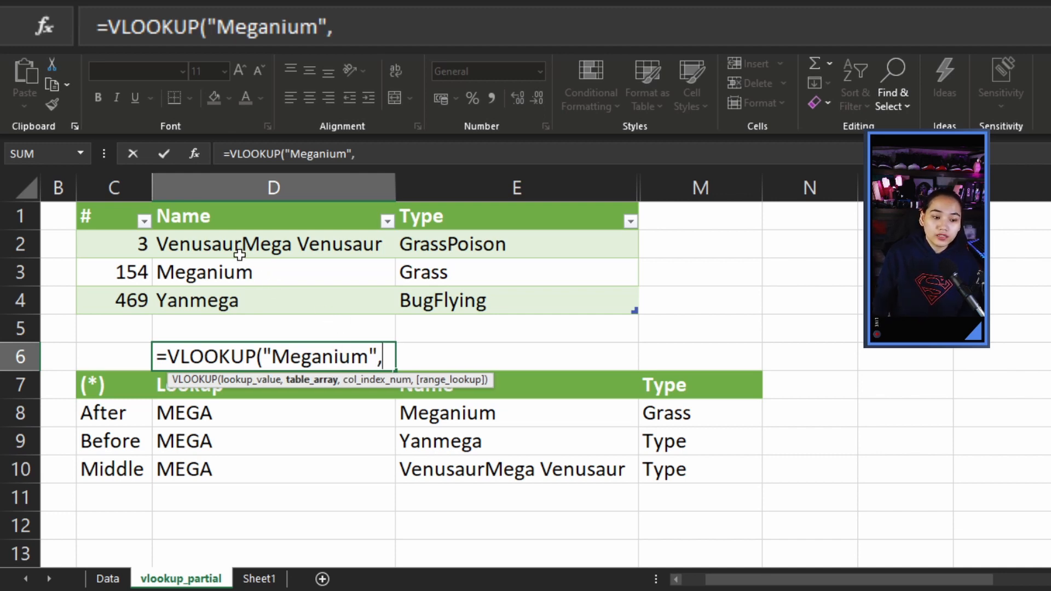
# Step: Finish the D6 formula with the table's Name and Type columns including headers, column index 1 and match 0, and clear the cell after checking it
pyautogui.moveTo(245, 225); pyautogui.dragTo(431, 301)
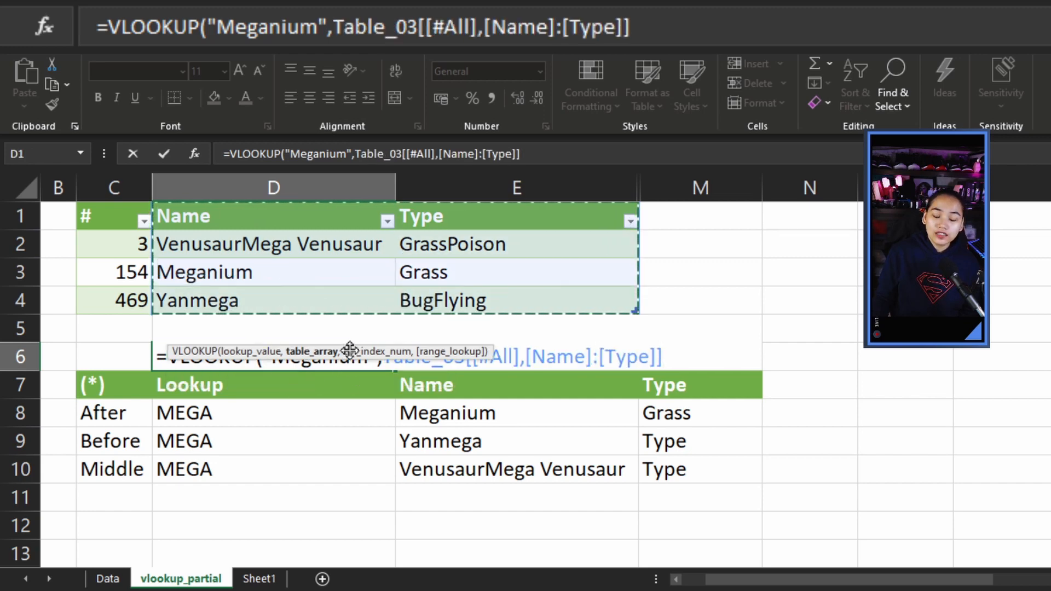
pyautogui.write(',')
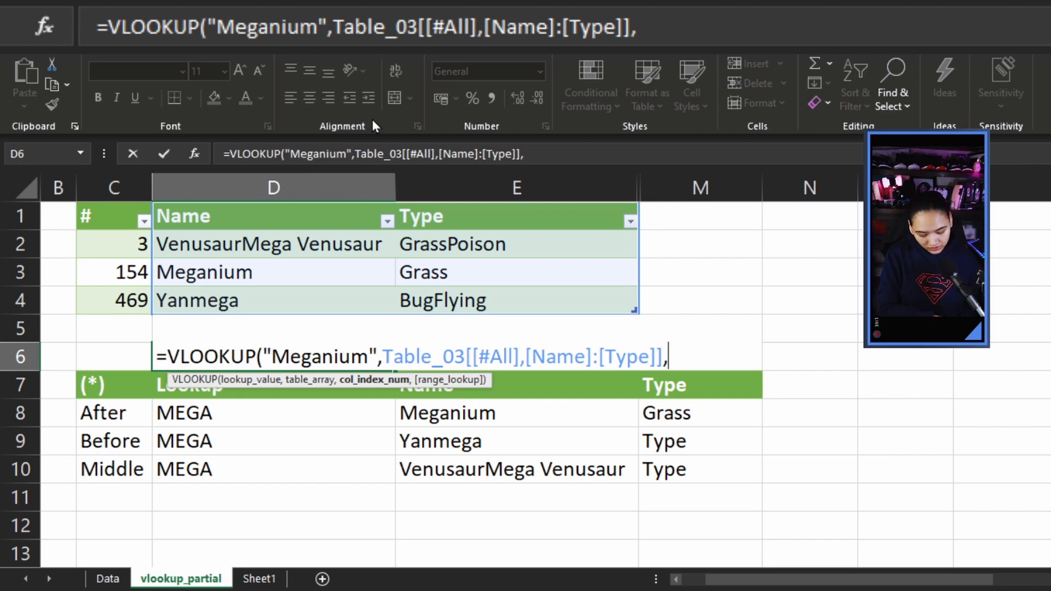
pyautogui.write('1')
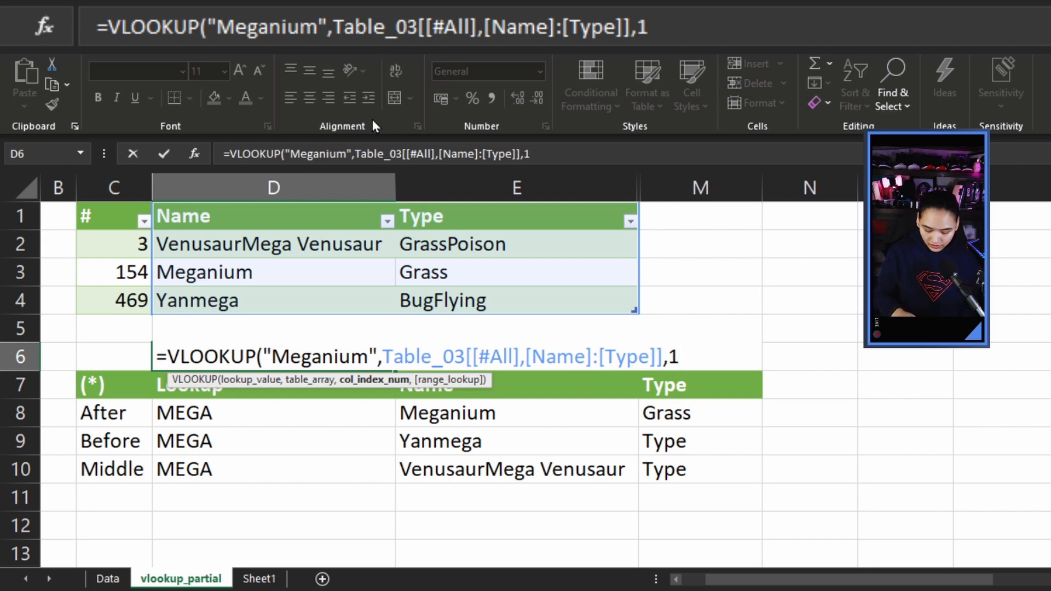
pyautogui.write(',')
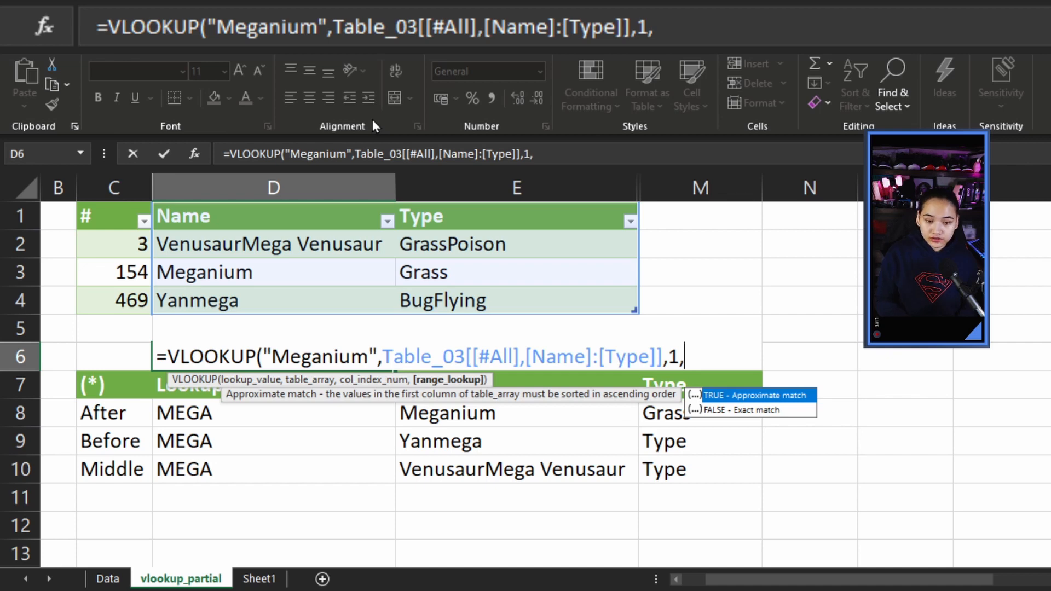
pyautogui.write('0')
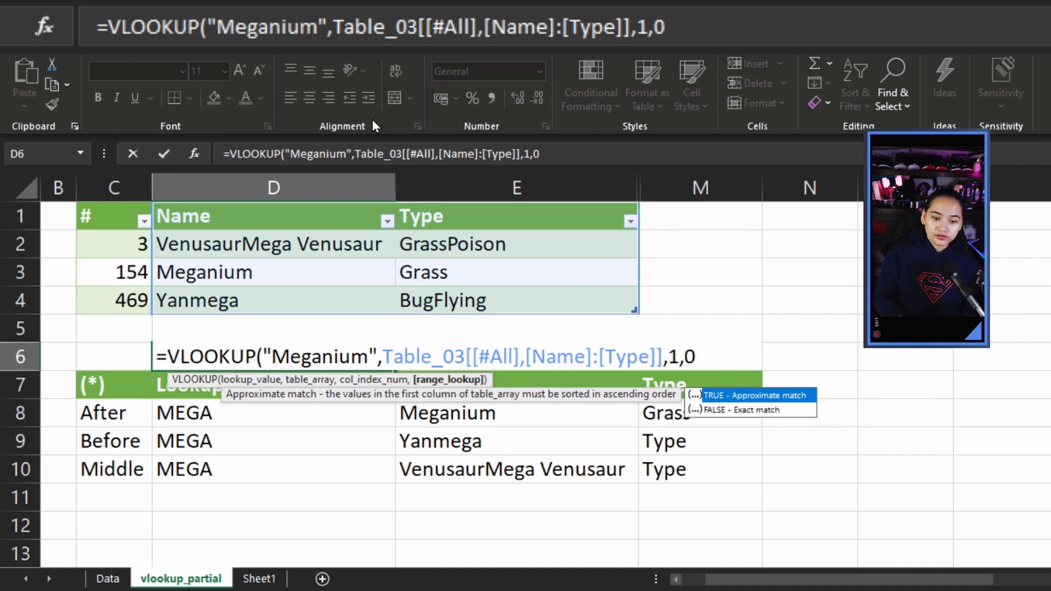
pyautogui.press('Return')
pyautogui.press('Up')
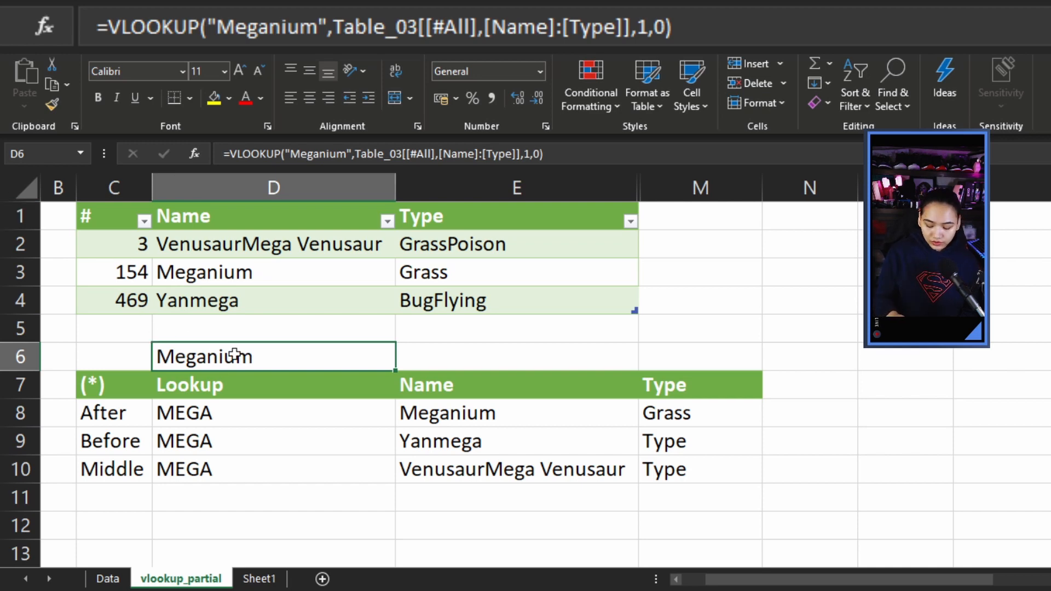
pyautogui.press('Delete')
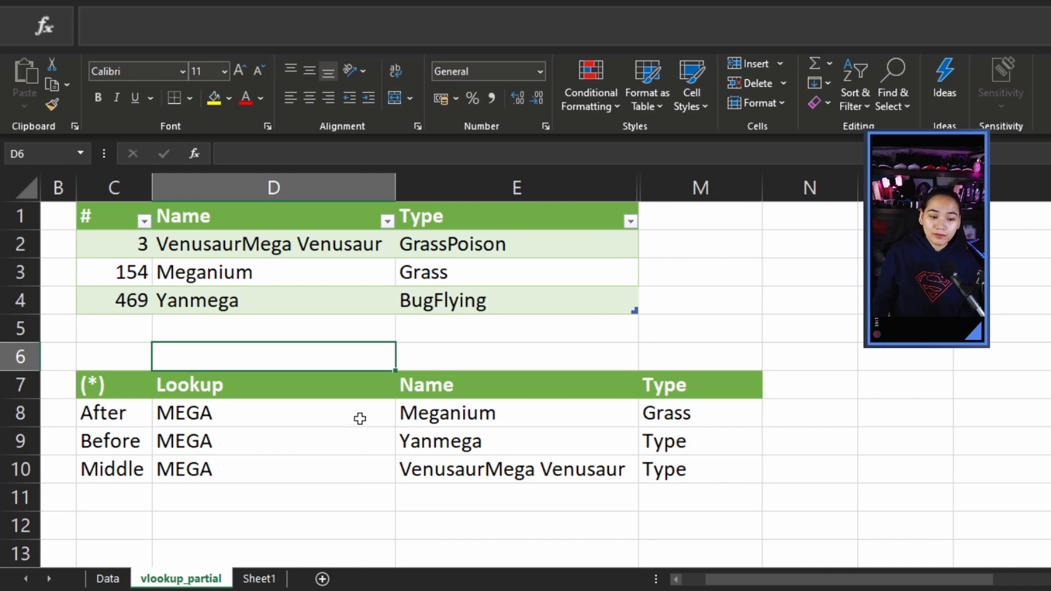
# Step: Examine the Lookup column and each argument of the VLOOKUP formula in E8, including its wildcard, table range, column index and match type
pyautogui.moveTo(281, 392); pyautogui.dragTo(277, 467)
pyautogui.moveTo(179, 391); pyautogui.dragTo(194, 442)
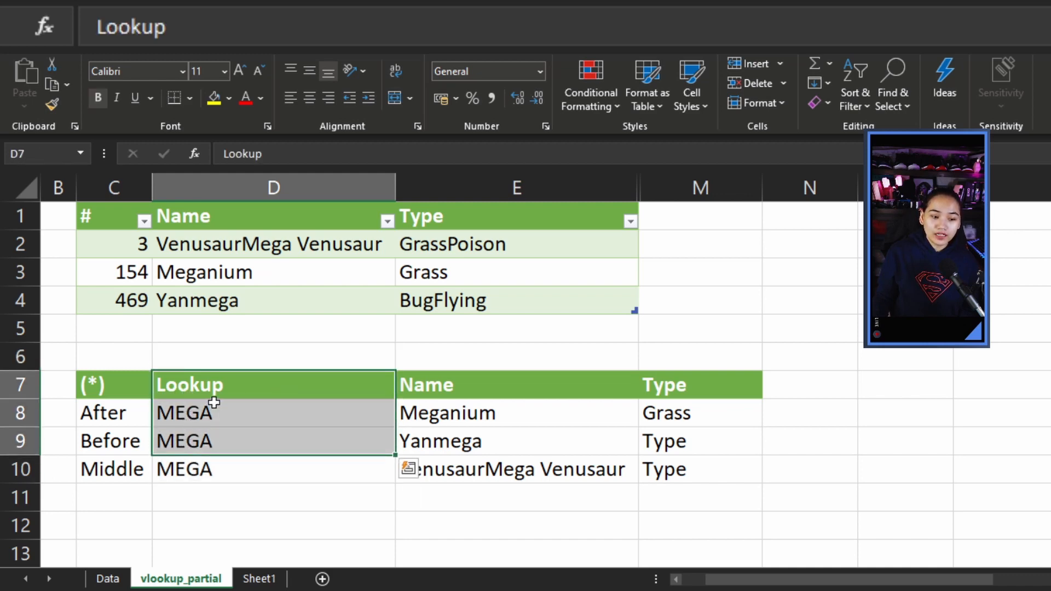
pyautogui.click(211, 414)
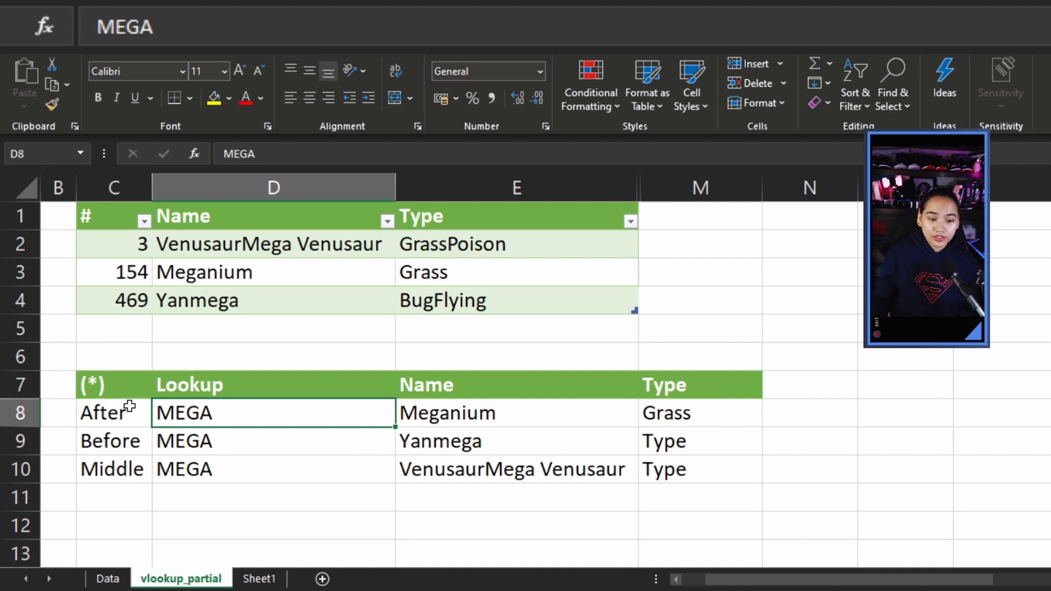
pyautogui.doubleClick(542, 413)
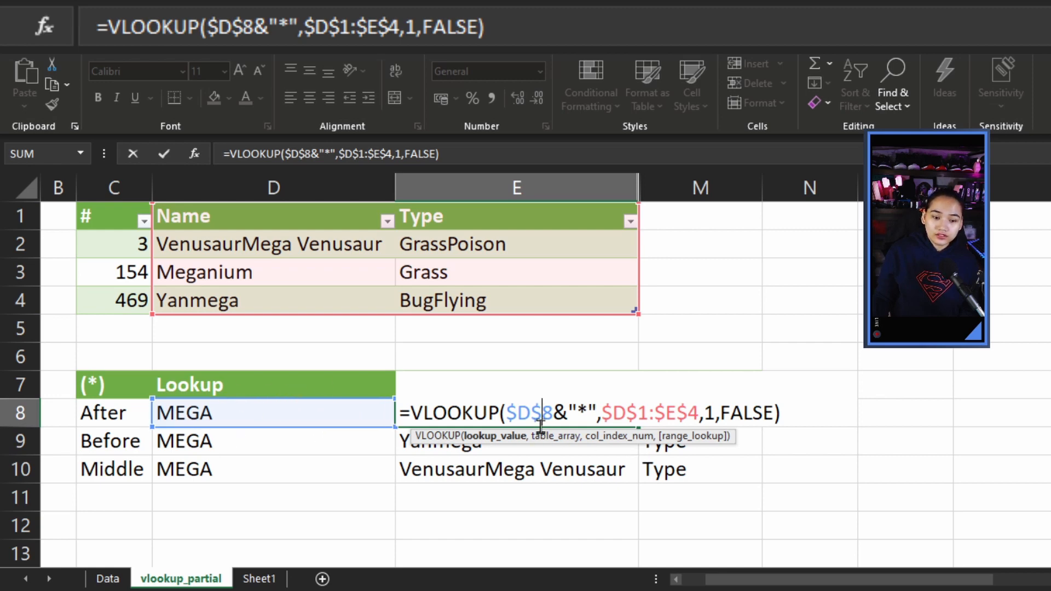
pyautogui.moveTo(571, 414); pyautogui.dragTo(581, 413)
pyautogui.click(591, 414)
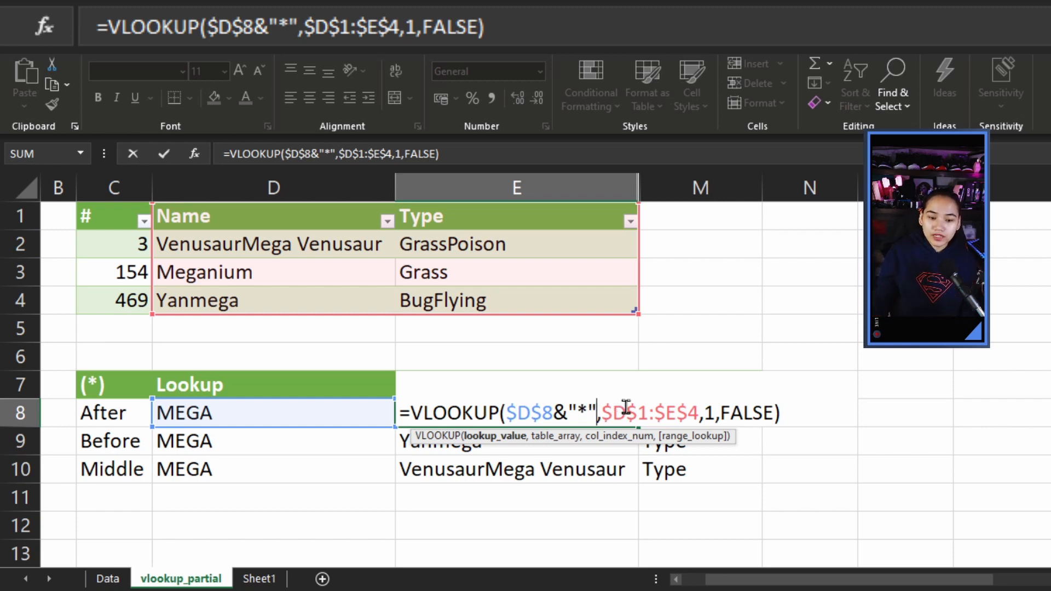
pyautogui.click(648, 412)
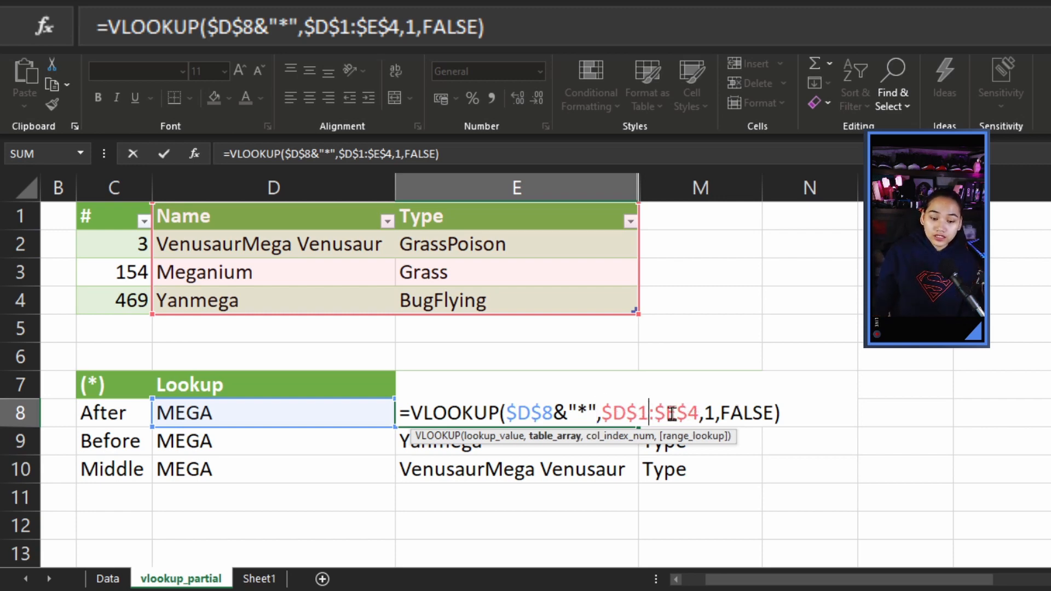
pyautogui.click(703, 413)
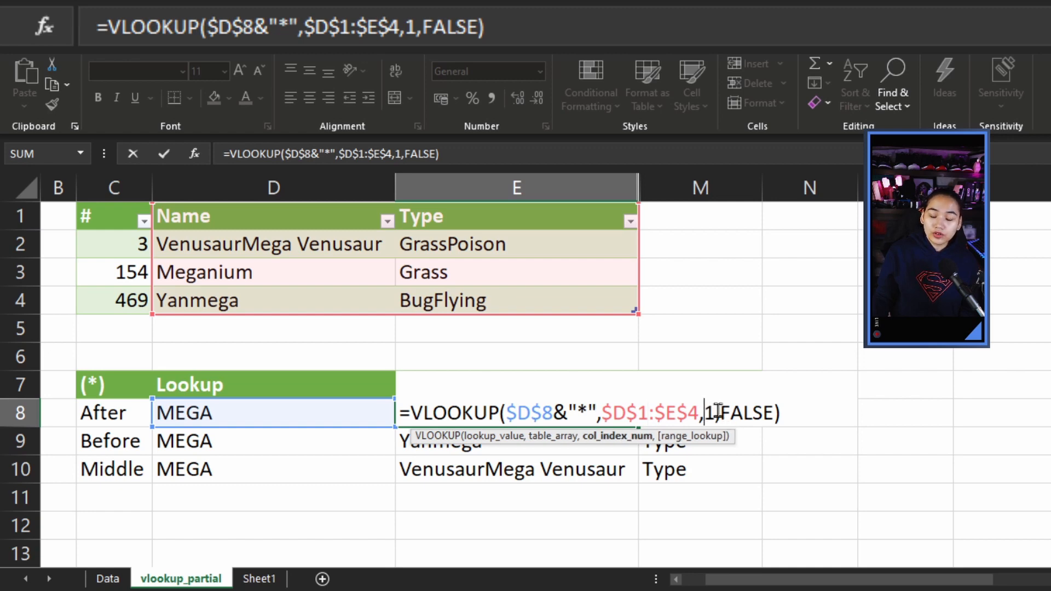
pyautogui.click(752, 414)
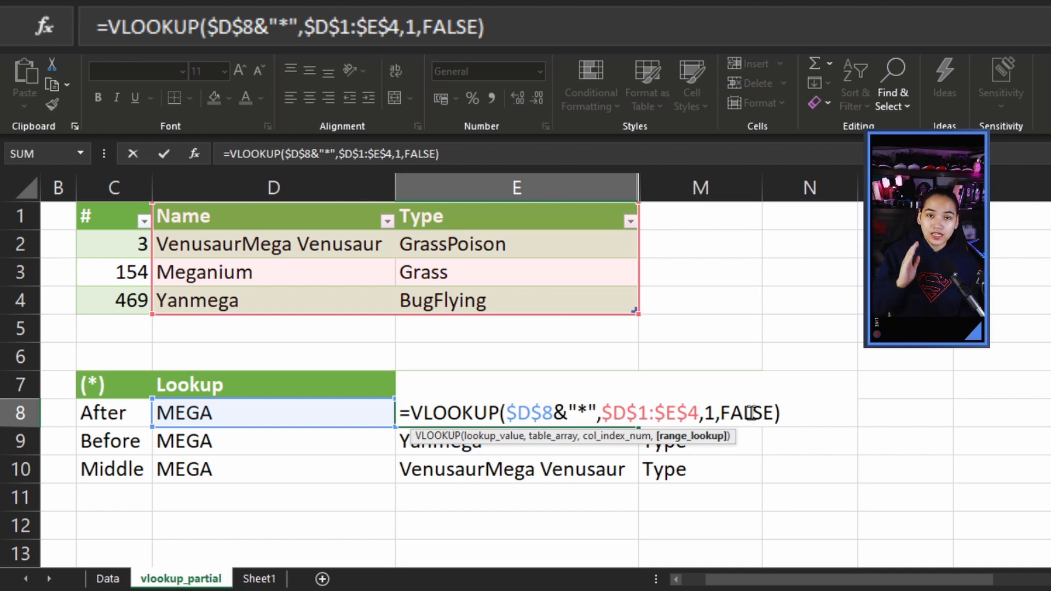
pyautogui.press('Return')
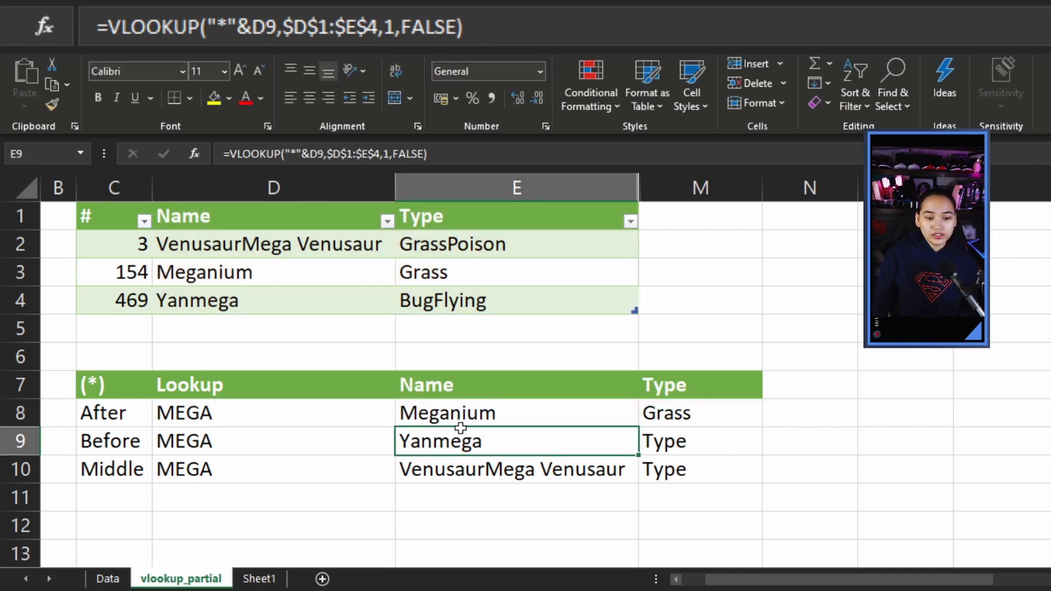
# Step: Inspect the VLOOKUP formula in M8 that retrieves the Type for the "After" row
pyautogui.click(464, 416)
pyautogui.click(665, 413)
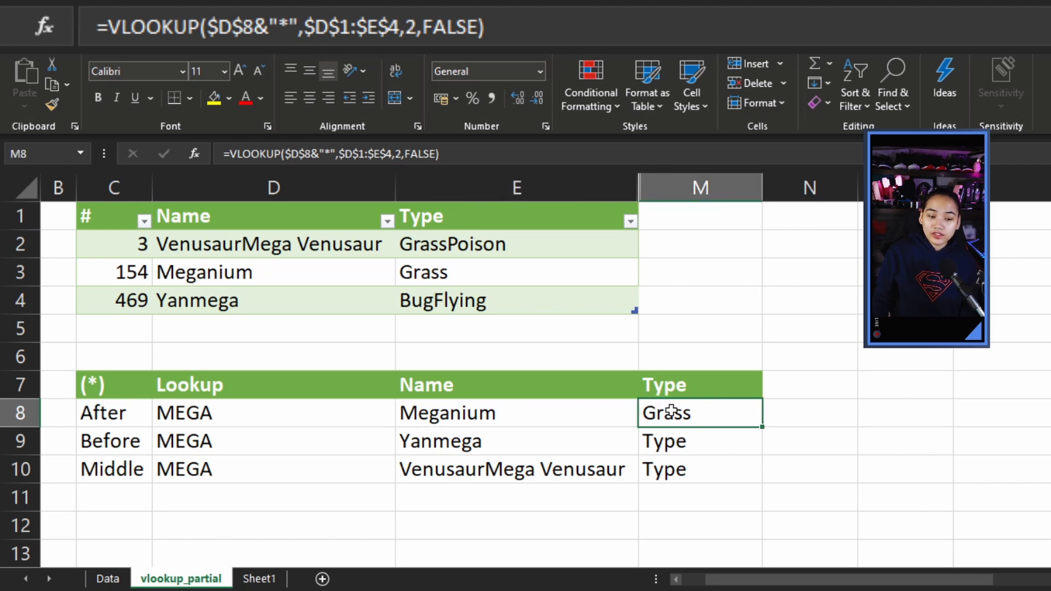
pyautogui.doubleClick(674, 413)
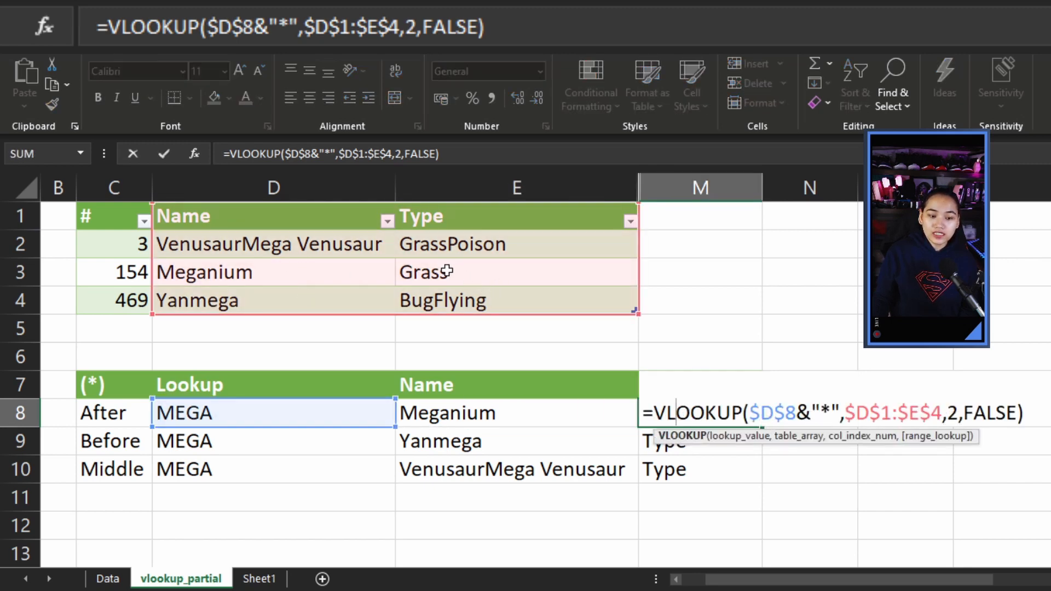
pyautogui.press('Return')
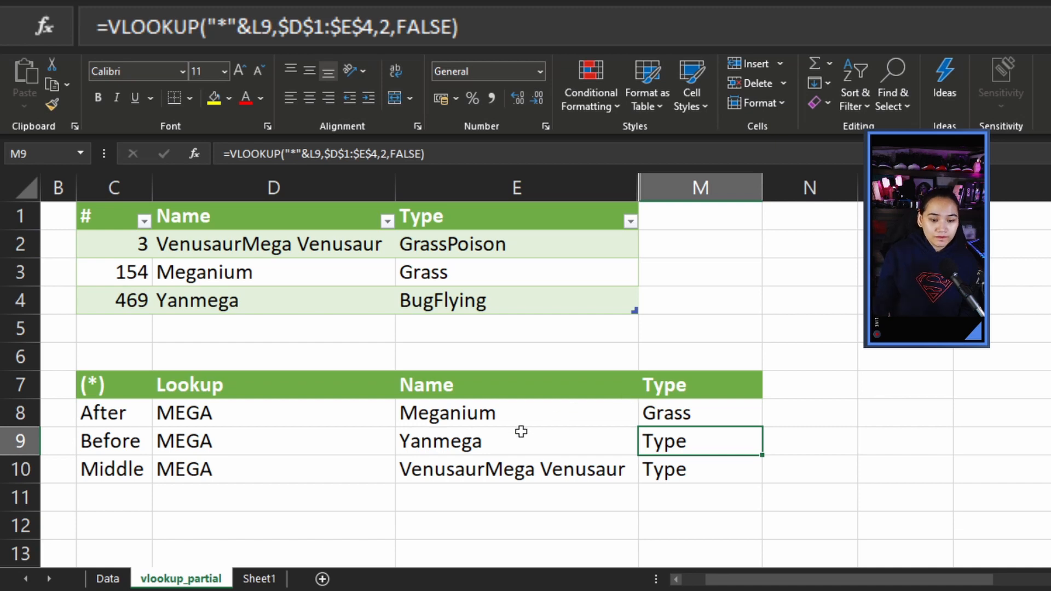
# Step: Examine the wildcard placement in the "Before" row's Name formula in E9 and compare it with the Meganium and Yanmega table entries
pyautogui.click(499, 441)
pyautogui.doubleClick(500, 442)
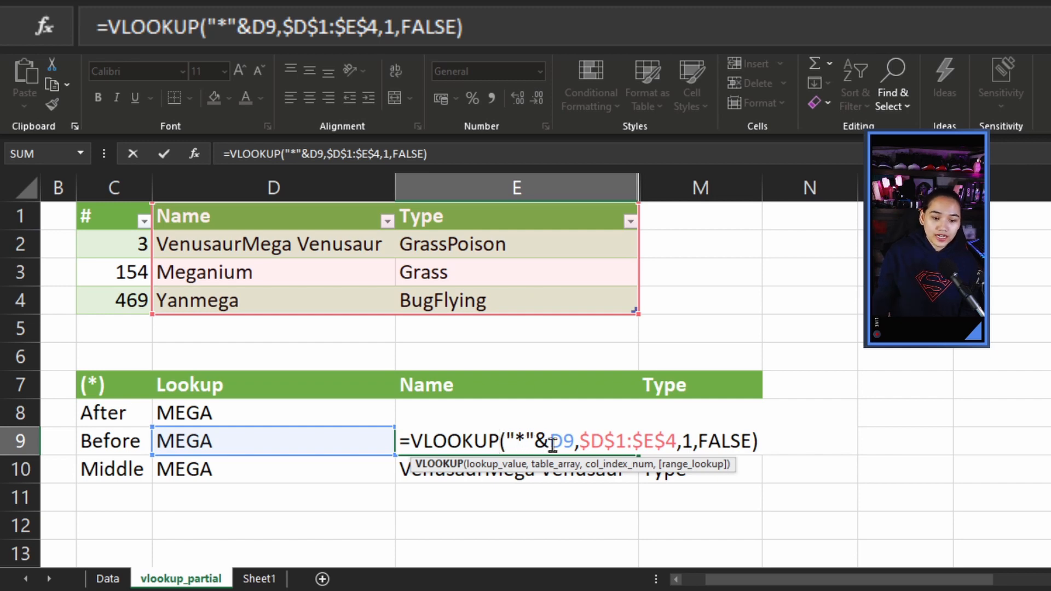
pyautogui.click(607, 441)
pyautogui.press('Return')
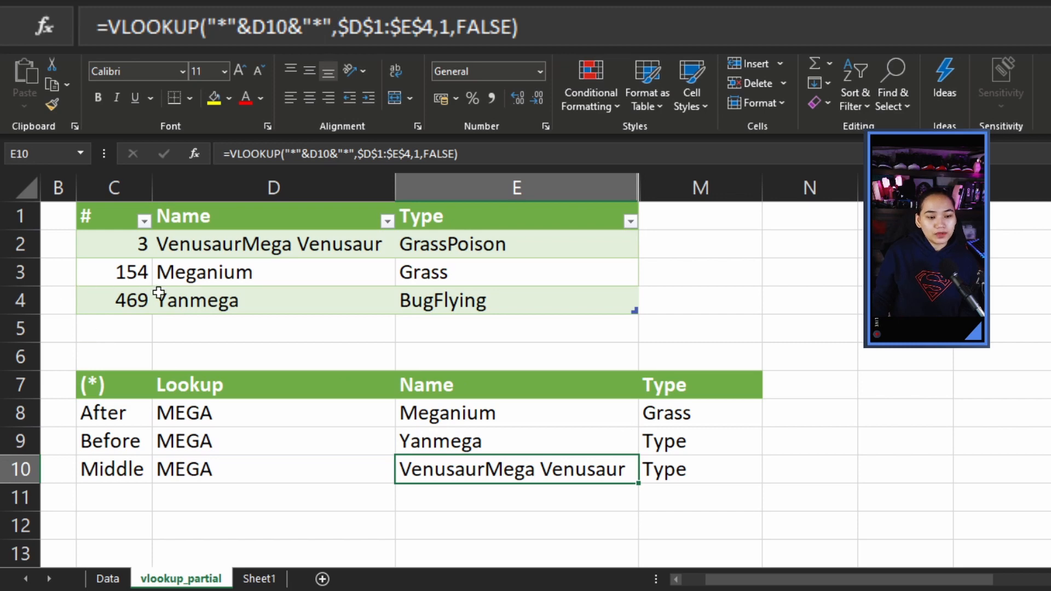
pyautogui.click(249, 300)
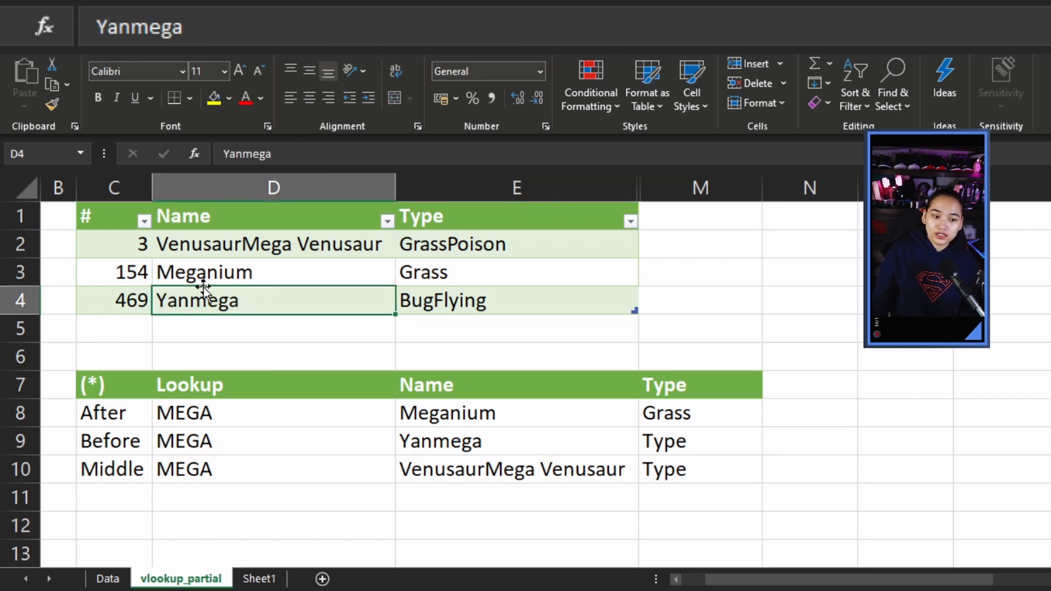
pyautogui.click(289, 274)
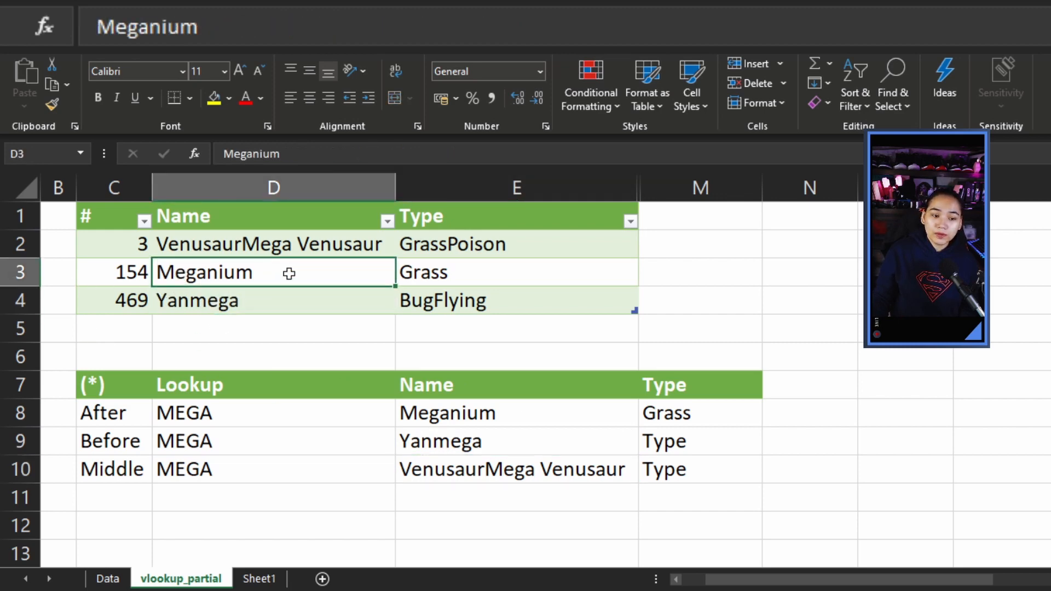
pyautogui.moveTo(289, 274); pyautogui.dragTo(429, 270)
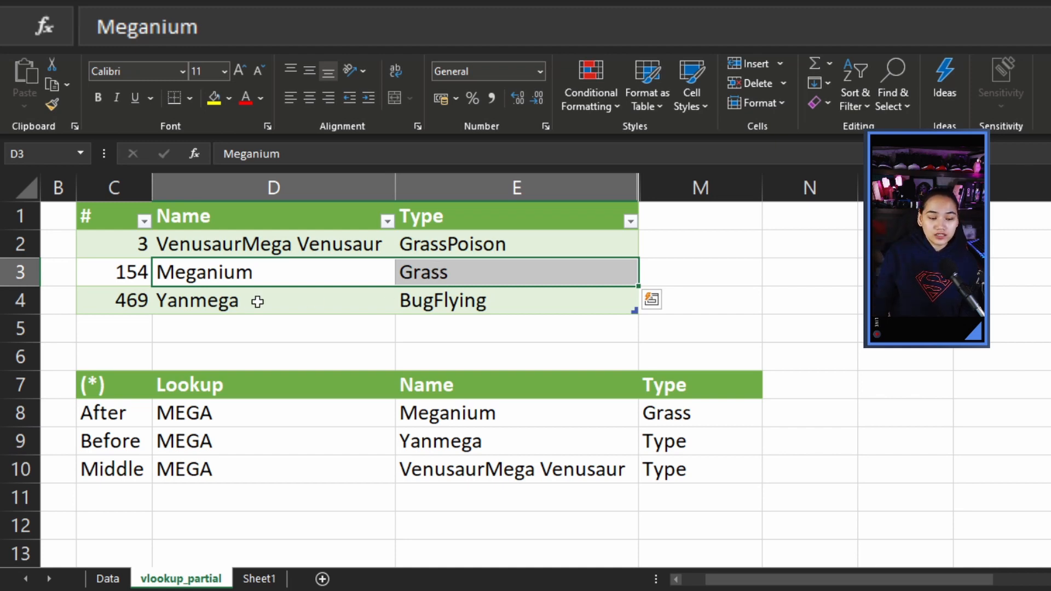
pyautogui.click(229, 300)
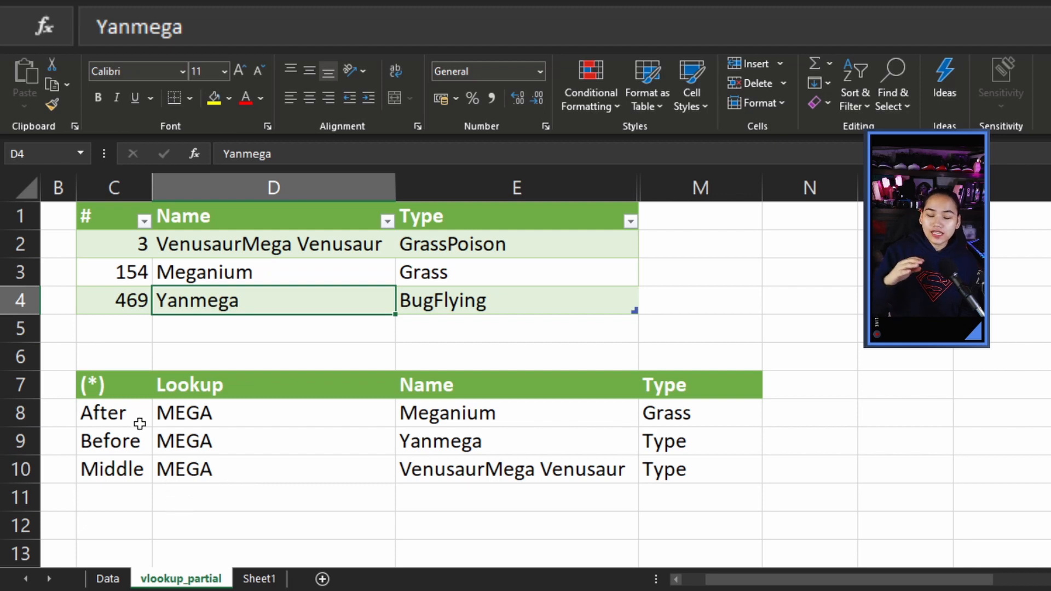
# Step: Examine the wildcards in the "Middle" row's Name formula in E10 and compare them with the three names in the source table
pyautogui.click(525, 469)
pyautogui.doubleClick(524, 469)
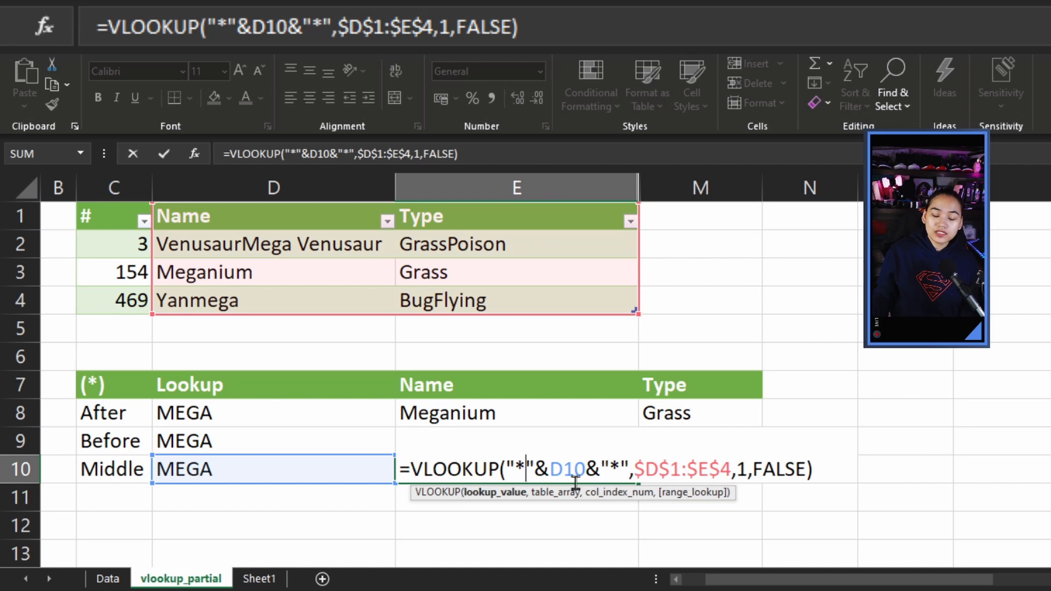
pyautogui.press('Return')
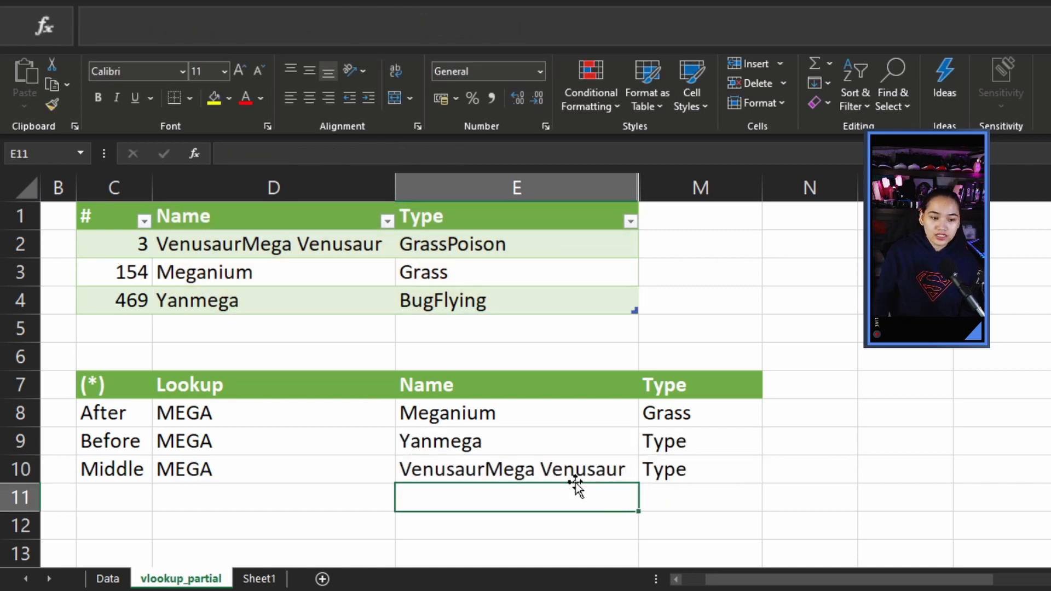
pyautogui.click(211, 279)
pyautogui.click(215, 303)
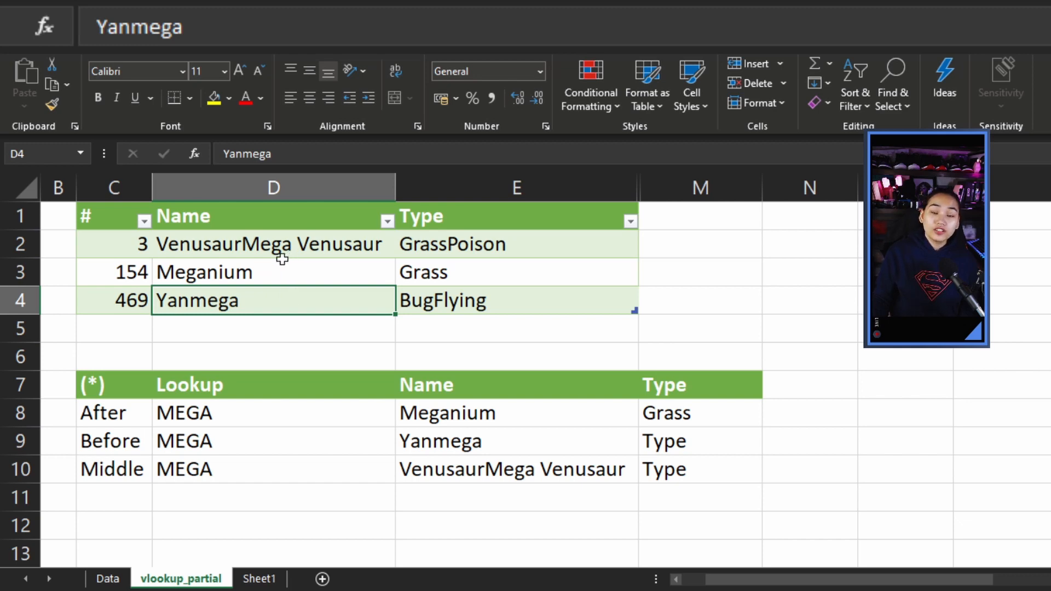
pyautogui.click(220, 245)
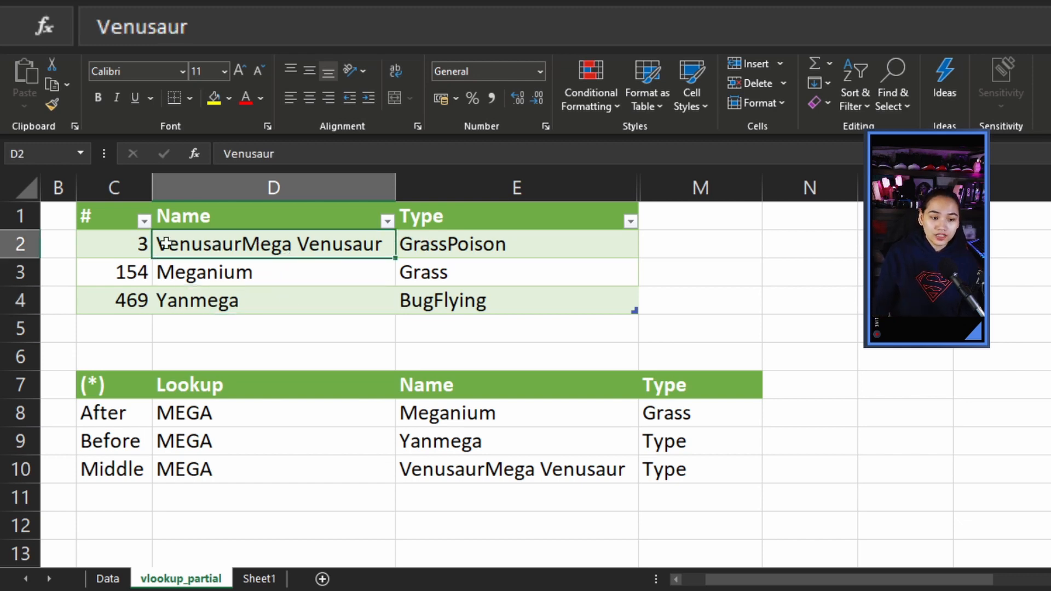